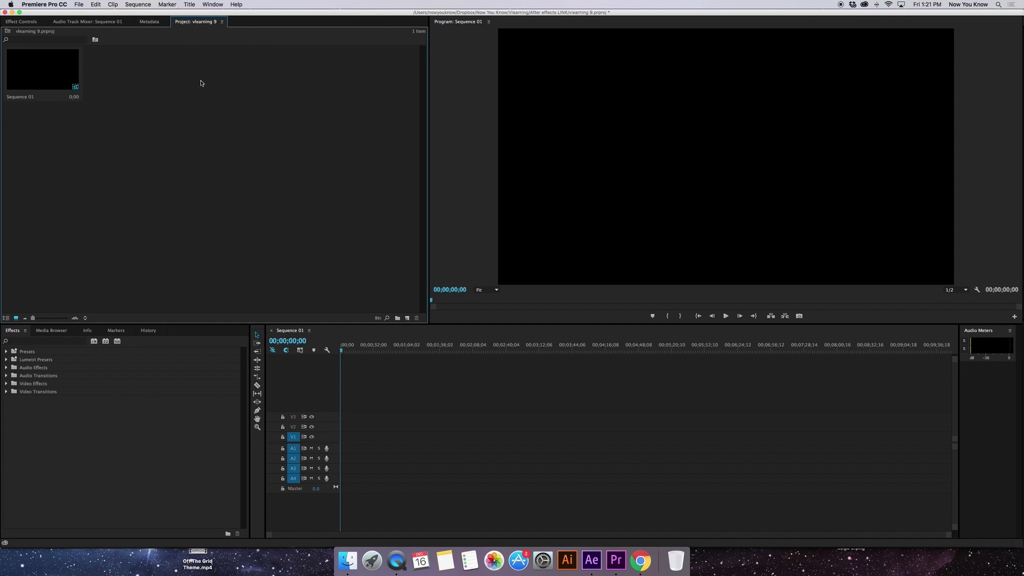
Open the Import dialog from the Project panel's context menu to view the Time Lapse A photos
right_click(227, 121)
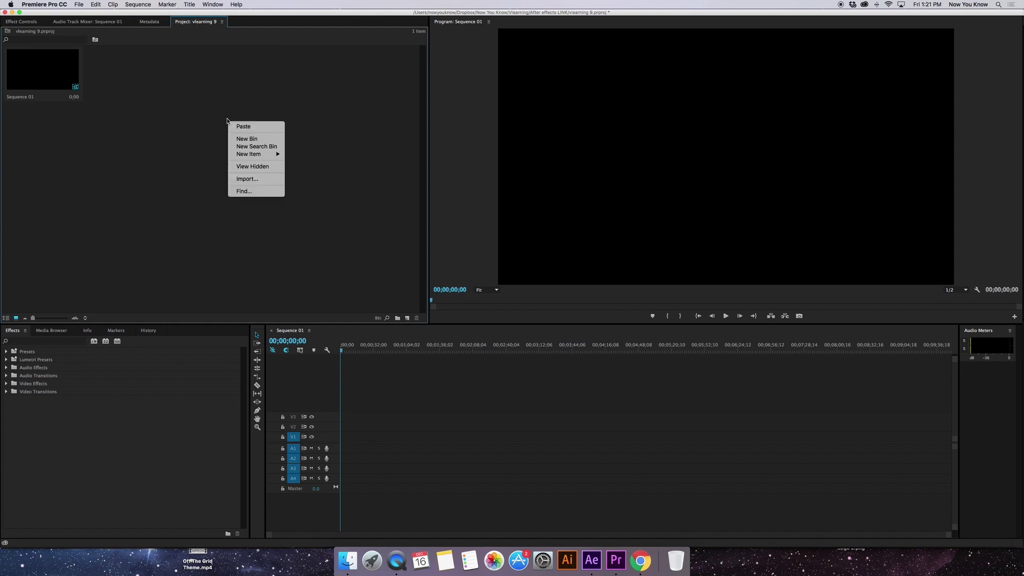
click(404, 273)
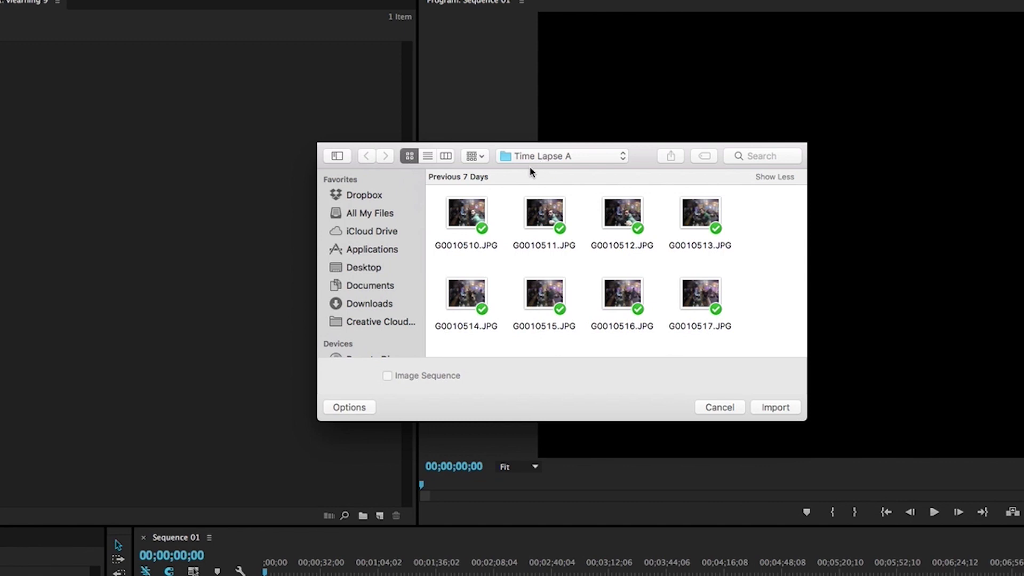
Import G0010510.JPG with Image Sequence ticked so the Time Lapse A stills become one 33:09 clip
click(461, 215)
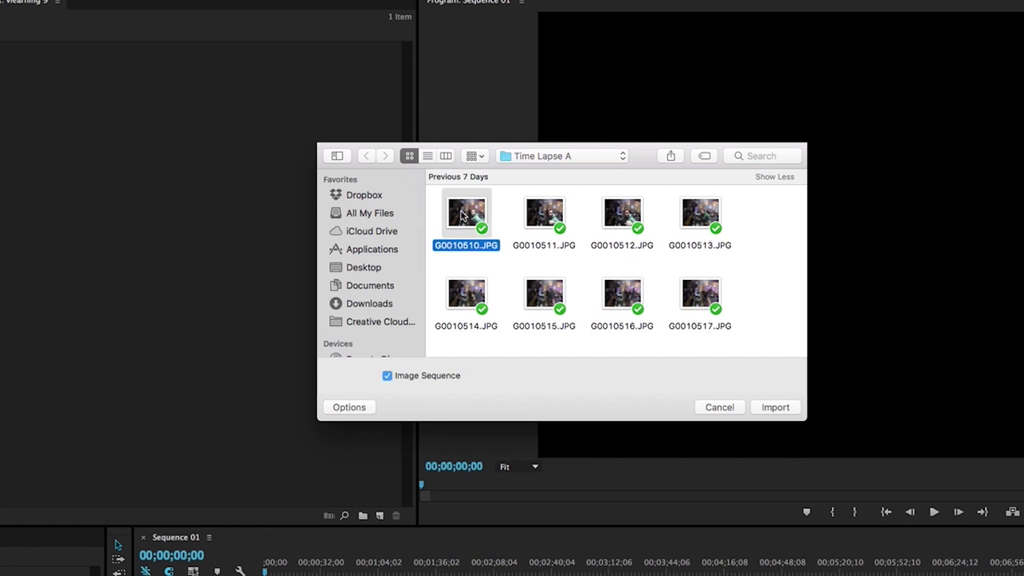
scroll(600, 257, down, 10)
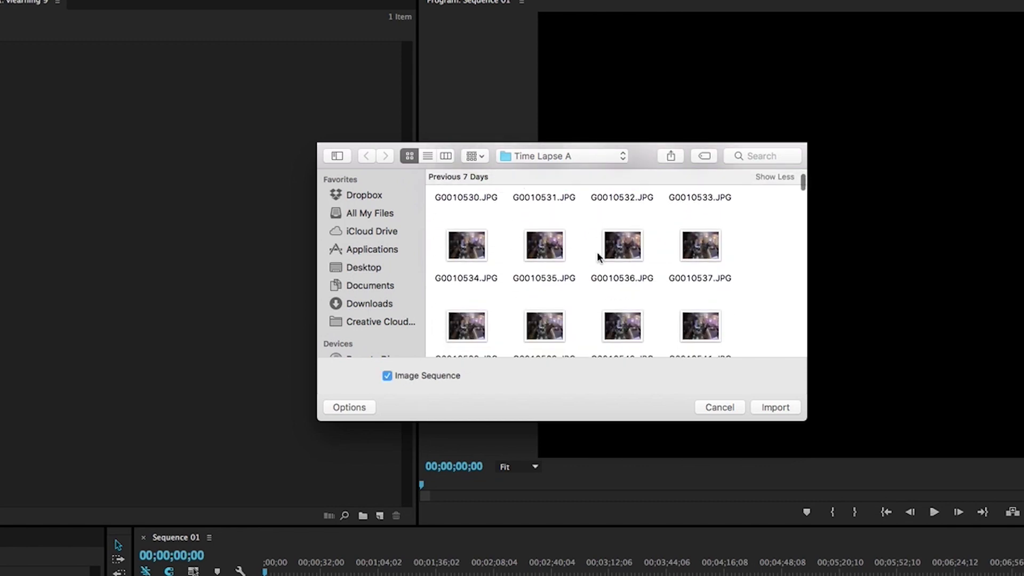
scroll(598, 257, up, 10)
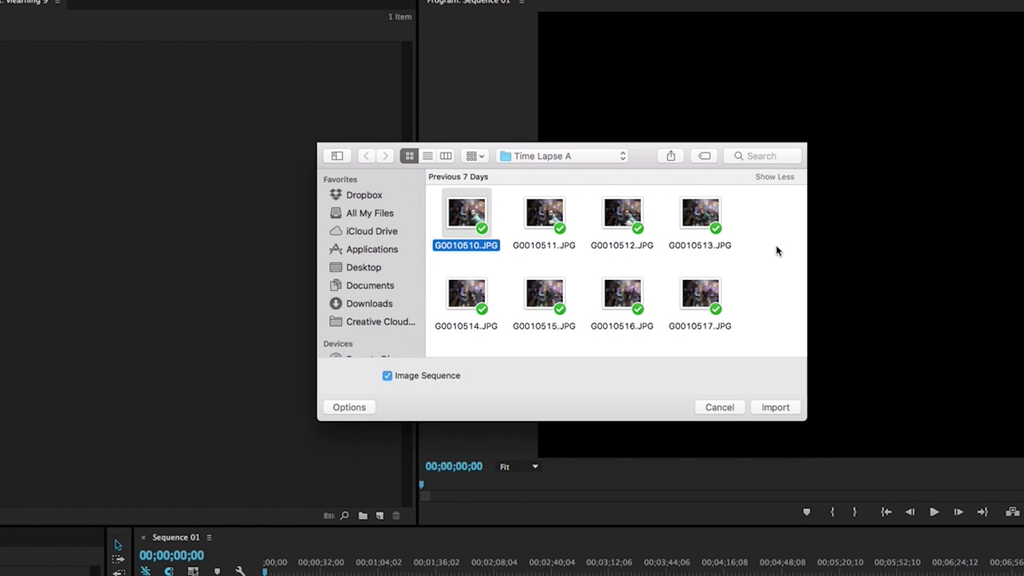
click(387, 377)
click(387, 376)
click(794, 250)
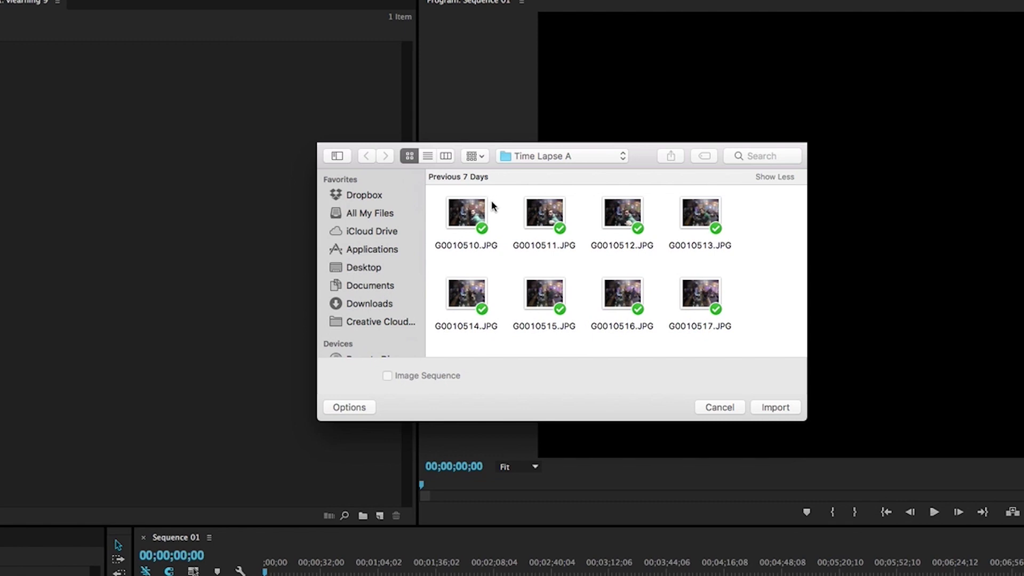
click(467, 213)
click(388, 375)
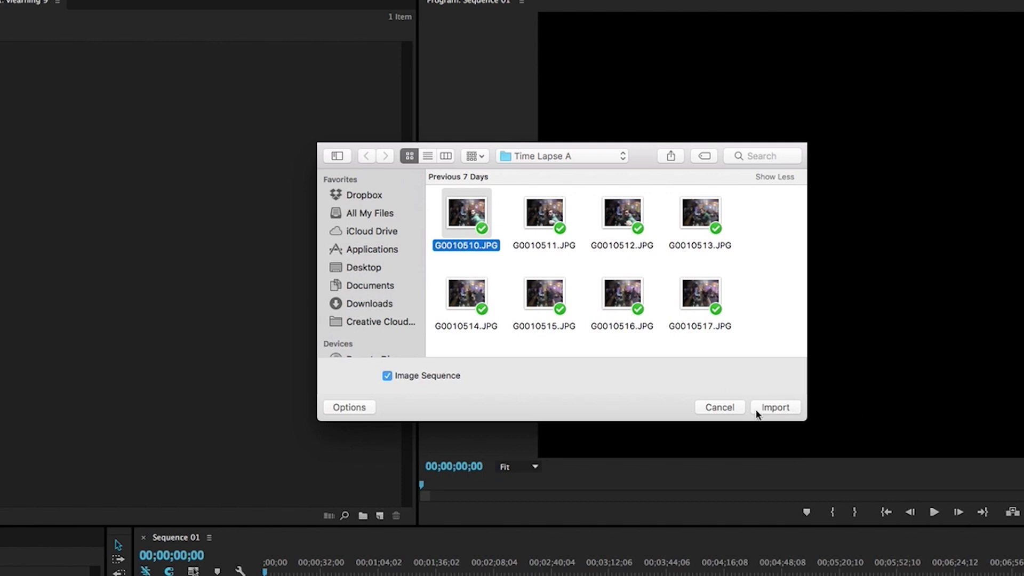
click(774, 408)
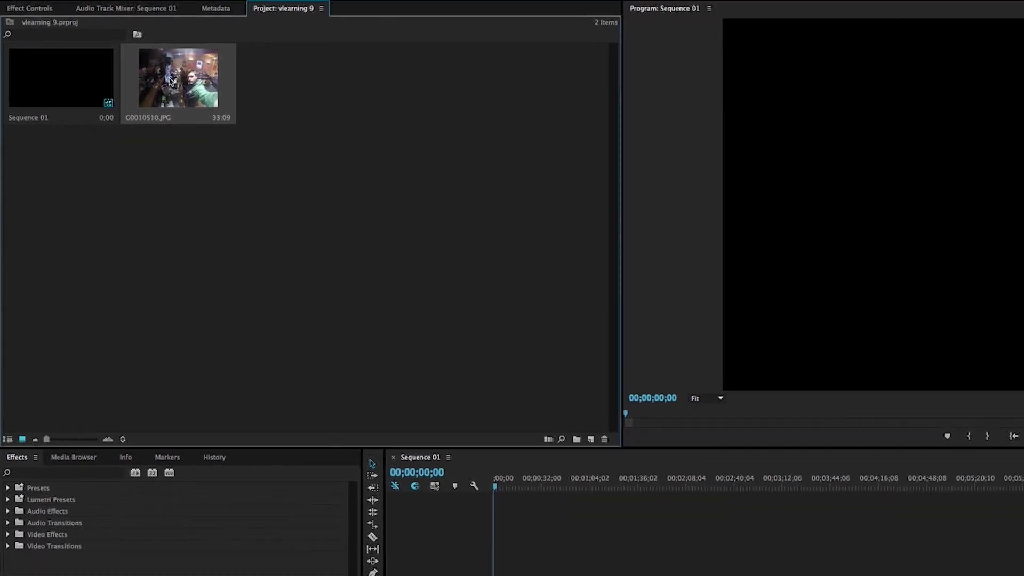
drag(169, 81, 339, 423)
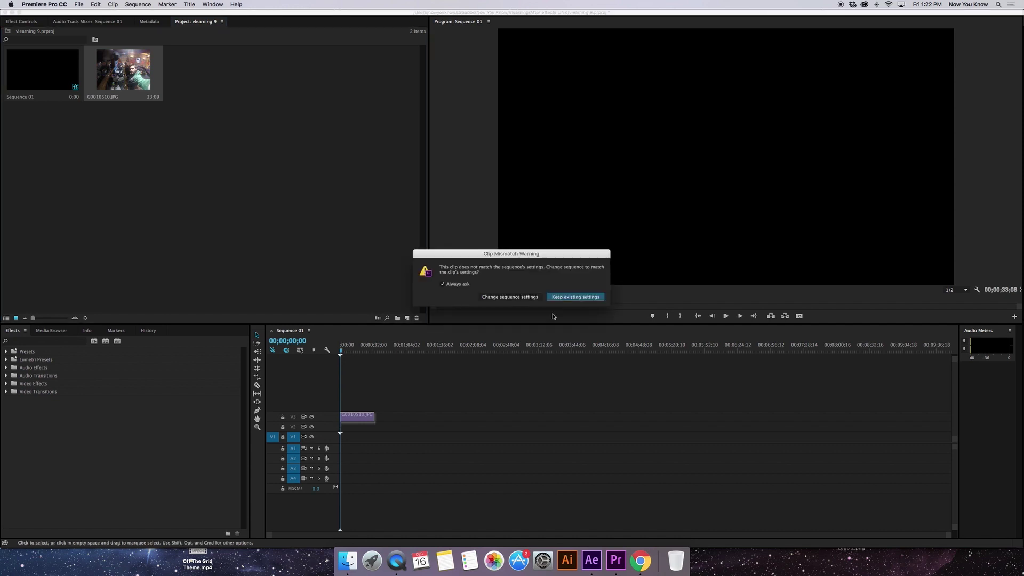
Keep the existing sequence settings, scrub through G0010510.JPG on V3, and open it in the Source monitor
click(568, 297)
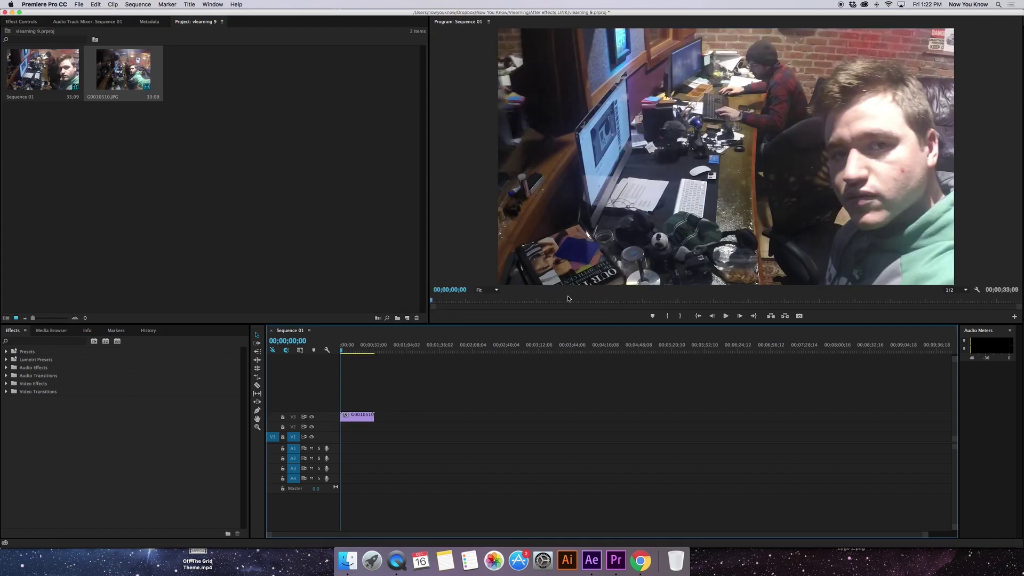
click(342, 349)
key(XF86AudioRaiseVolume)
drag(342, 349, 364, 350)
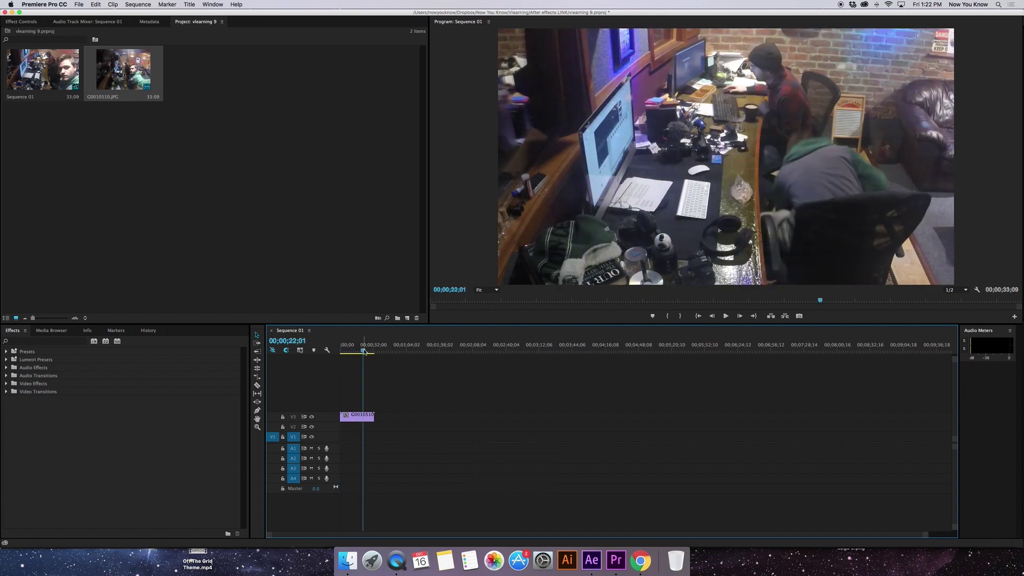
double_click(357, 416)
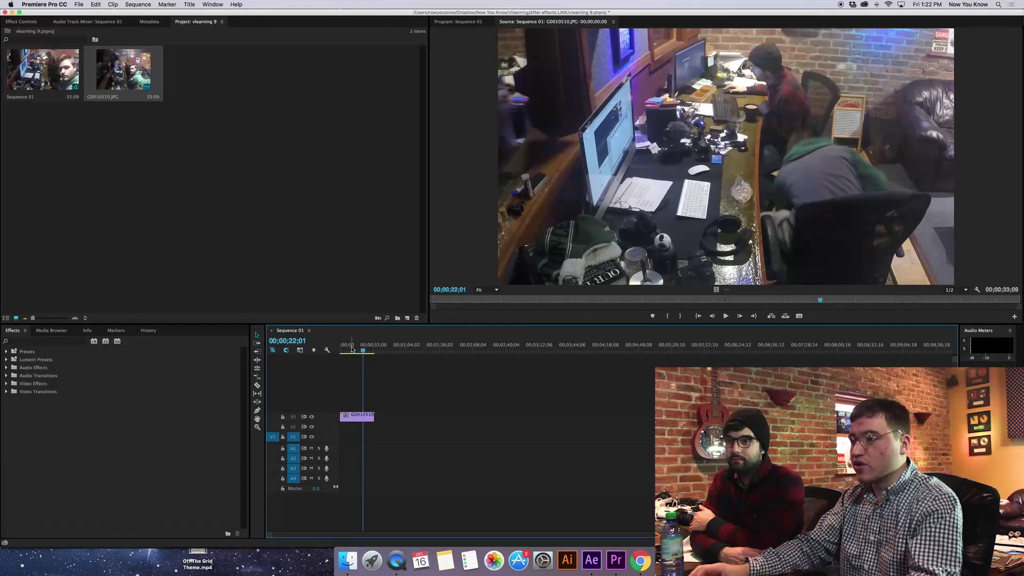
Lower the G0010510.JPG clip's Motion Scale to 54.0 in Effect Controls
click(13, 24)
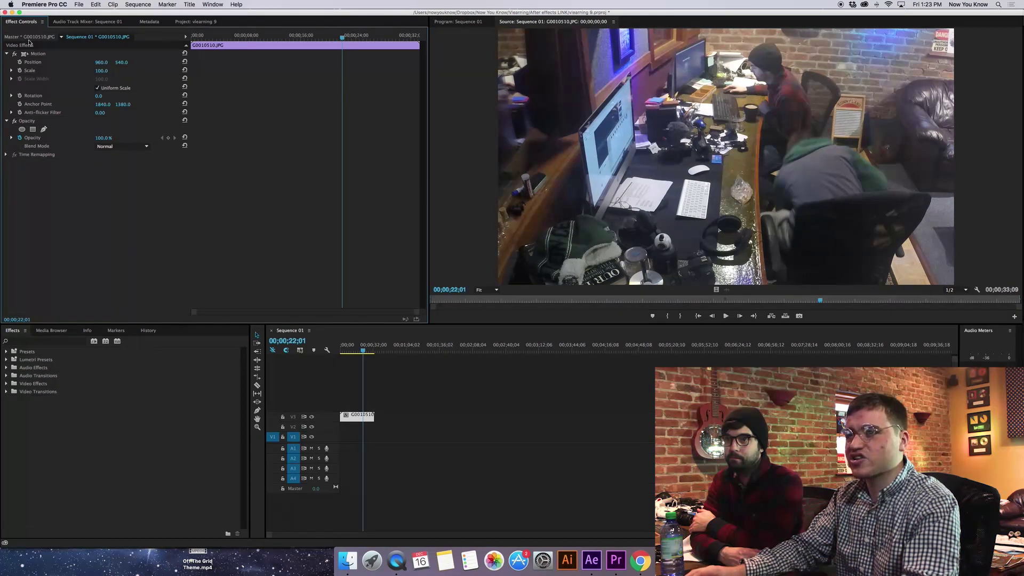
drag(100, 70, 85, 71)
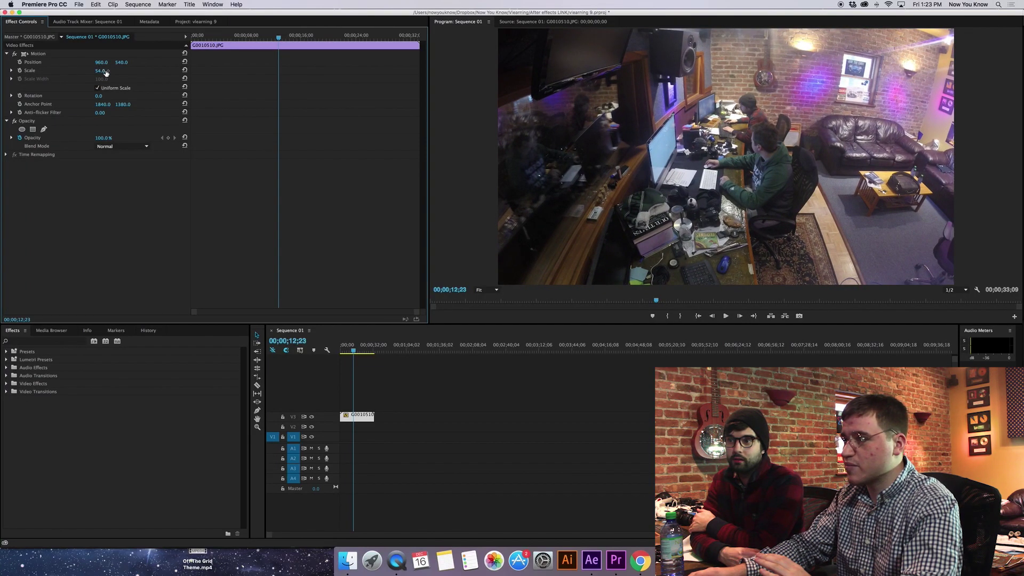
click(503, 441)
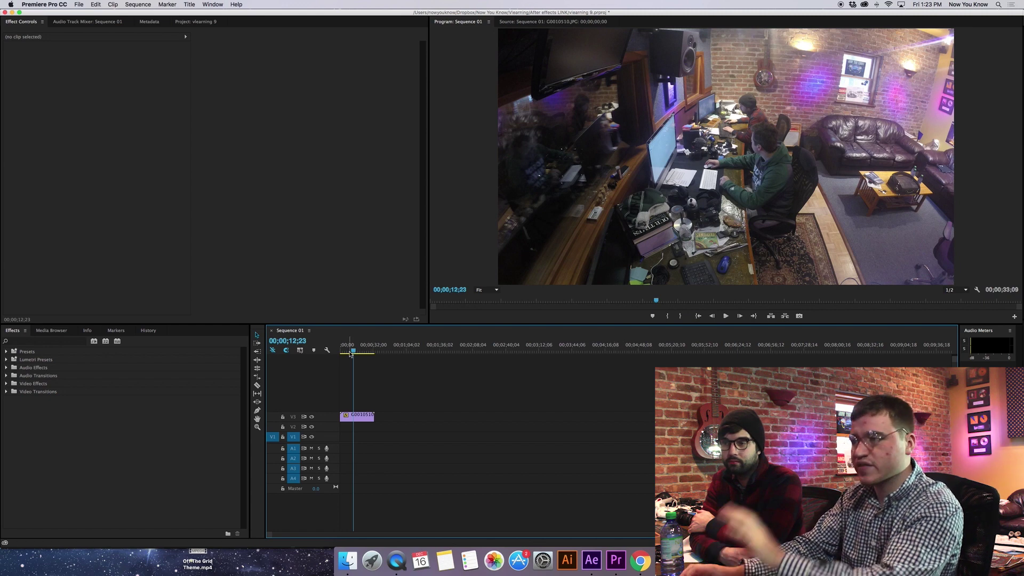
Play the sequence from the start, return to the beginning, and pick the Rate Stretch tool
drag(357, 353, 342, 354)
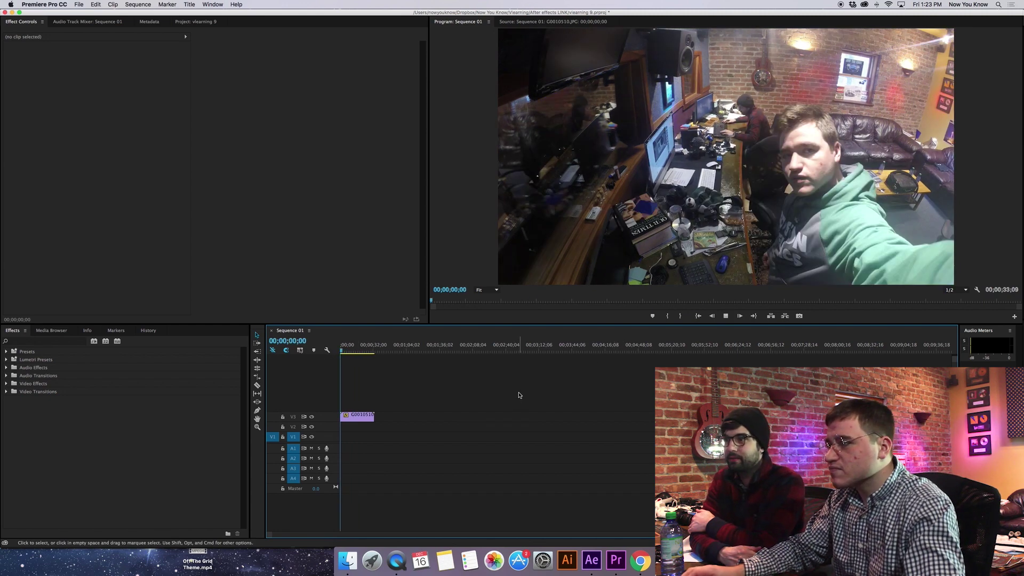
key(space)
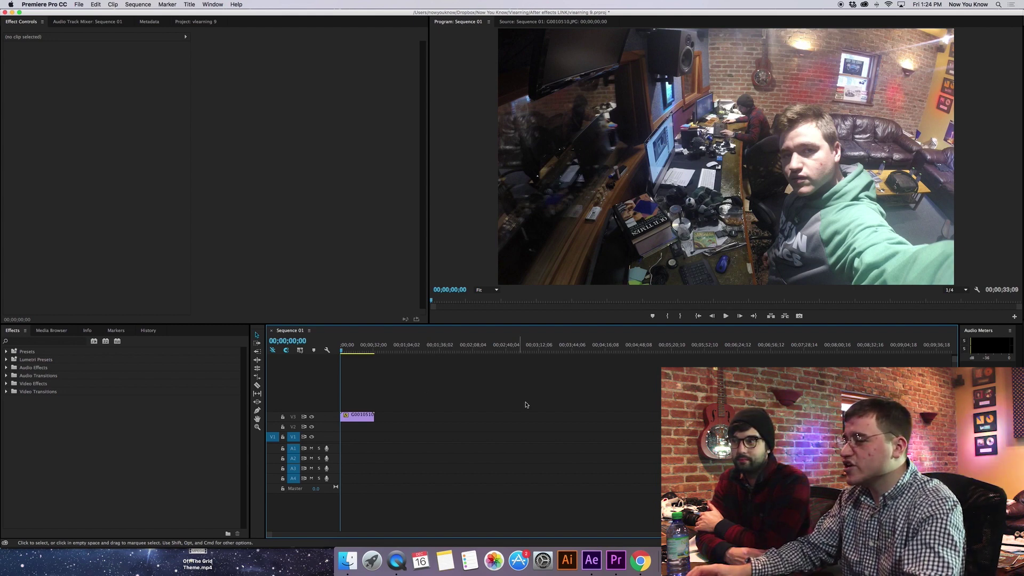
key(space)
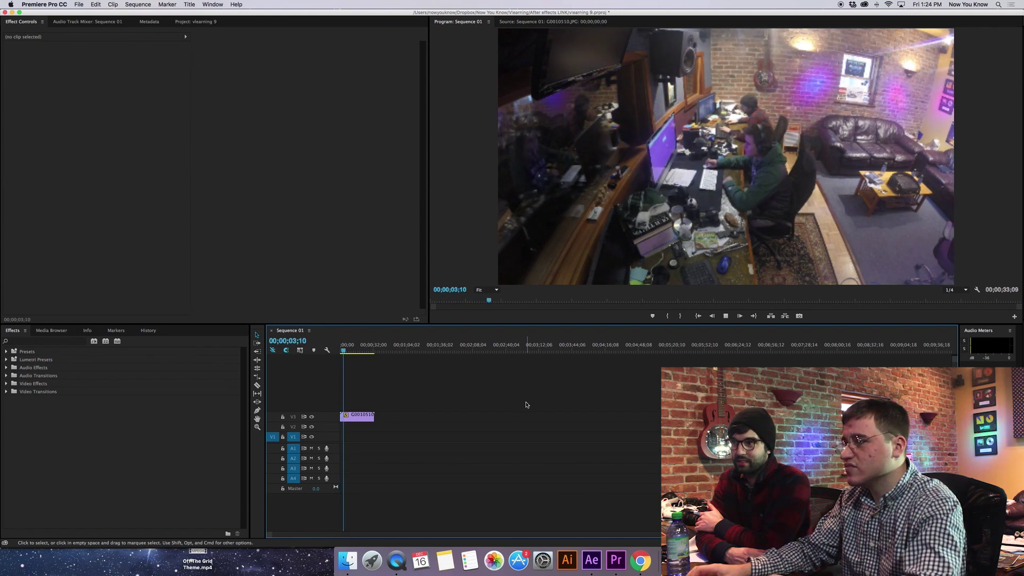
key(space)
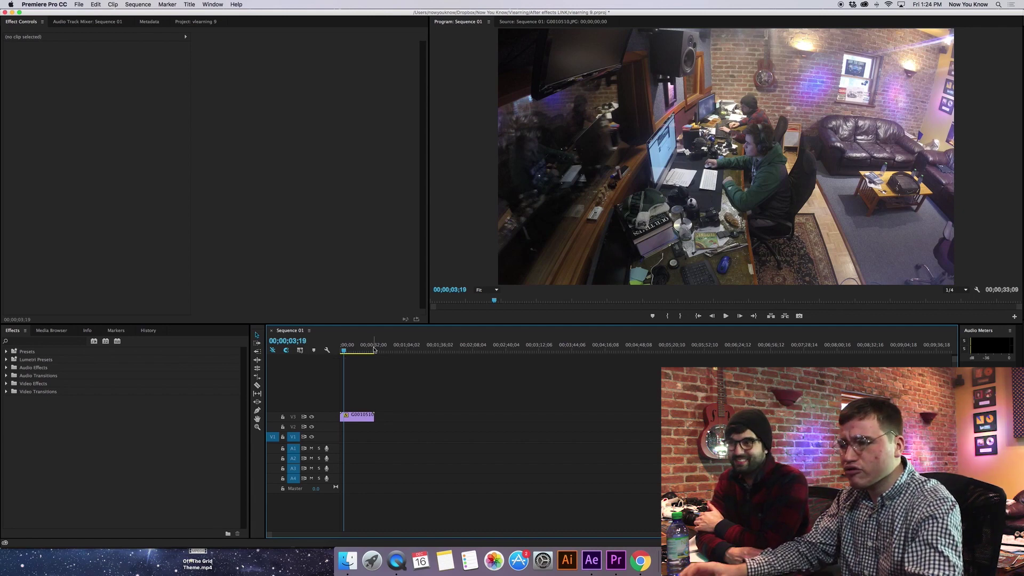
key(Home)
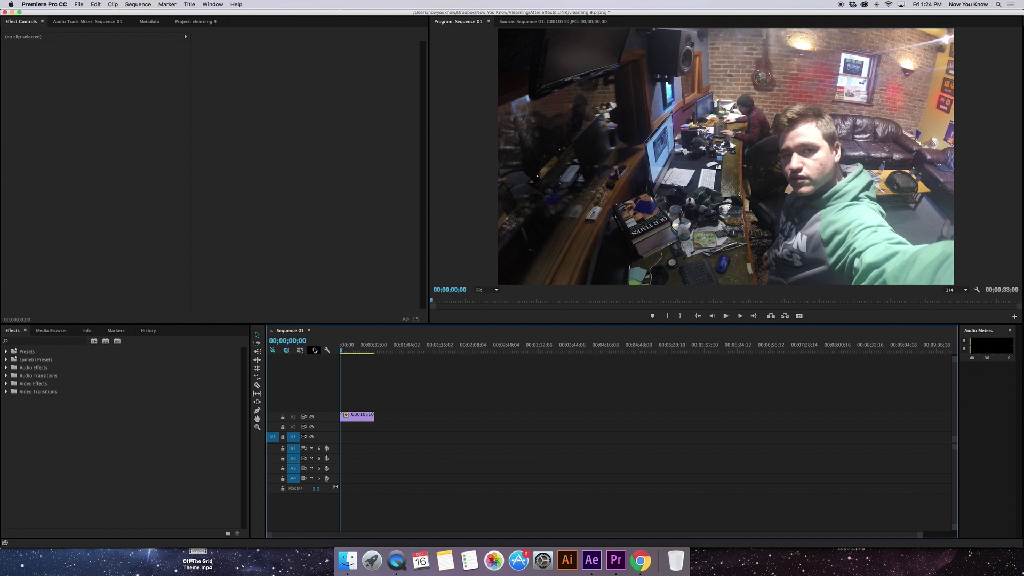
key(r)
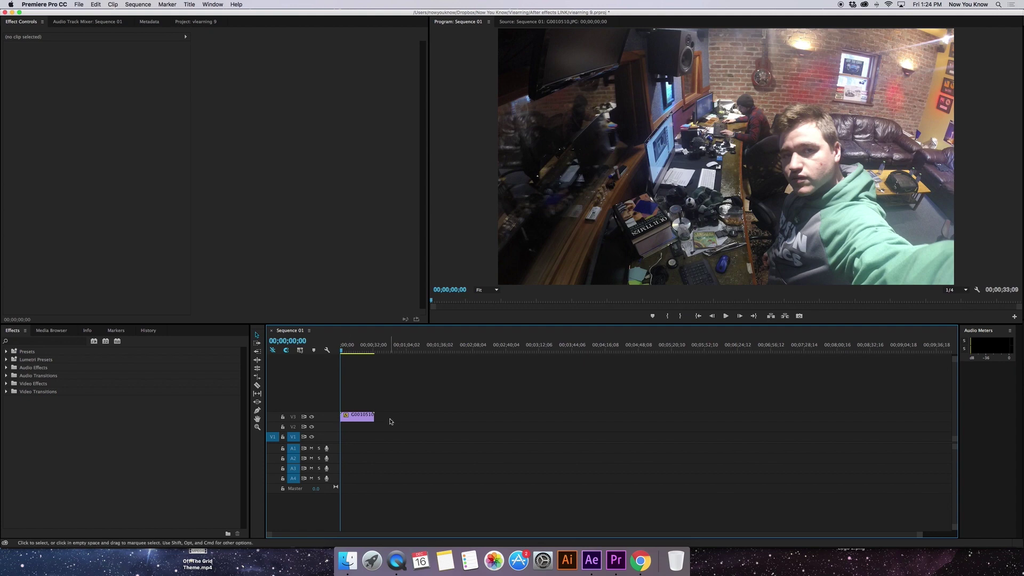
Rate-stretch the time-lapse clip shorter to 00;00;18;07 so it plays faster, and preview it
key(r)
drag(372, 416, 432, 416)
key(space)
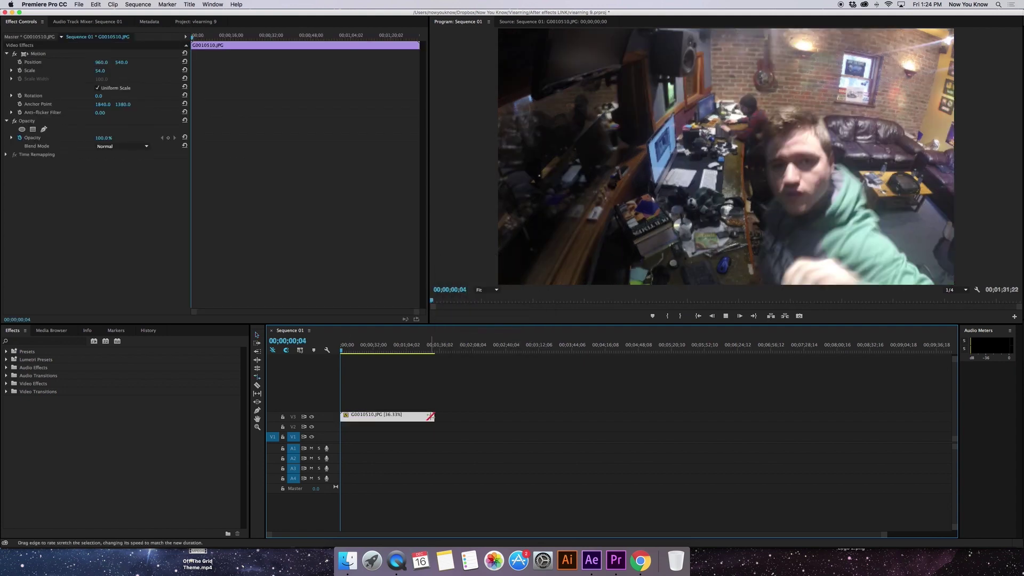
drag(433, 416, 361, 421)
key(space)
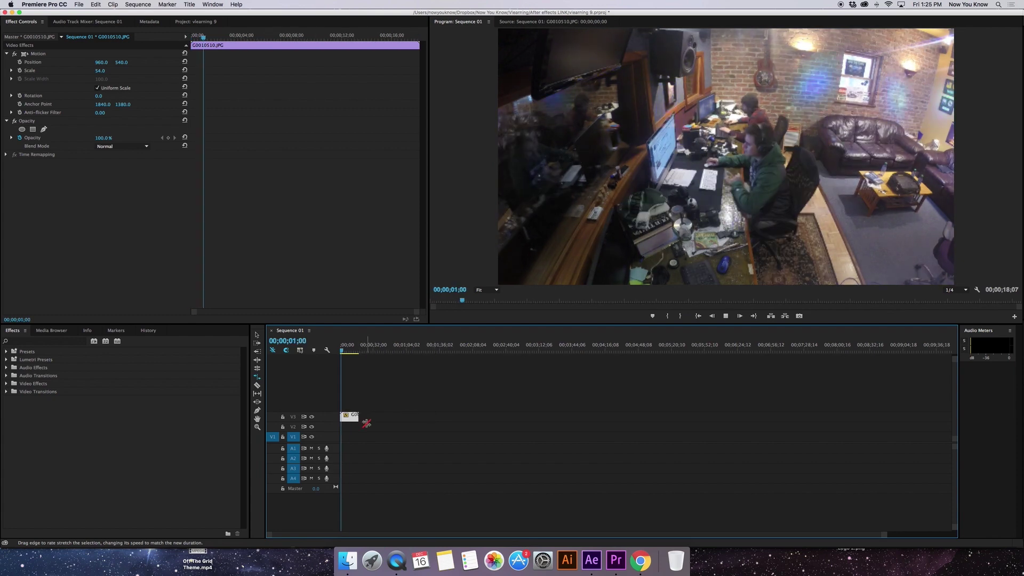
key(space)
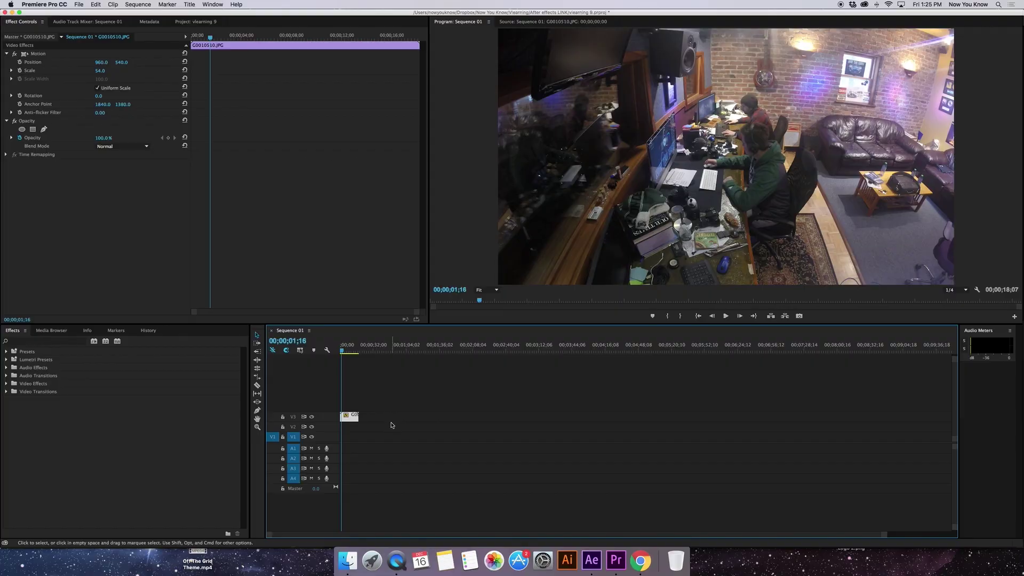